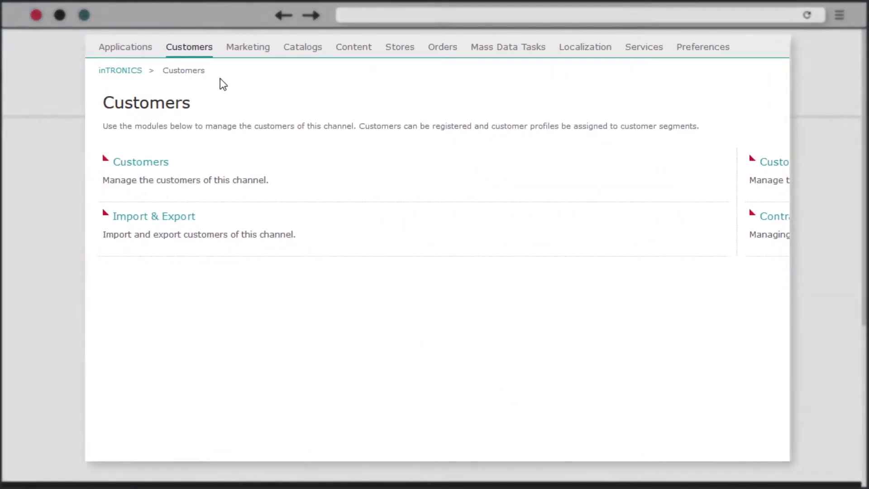
Review the Students segment's assigned Student Price list and its member customers.
{"action": "mouse_move", "coordinate": [197, 59]}
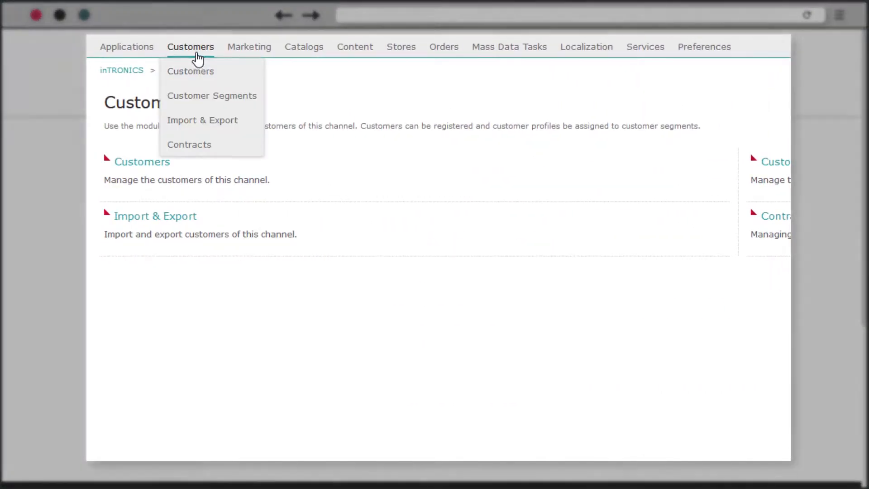
{"action": "left_click", "coordinate": [177, 96]}
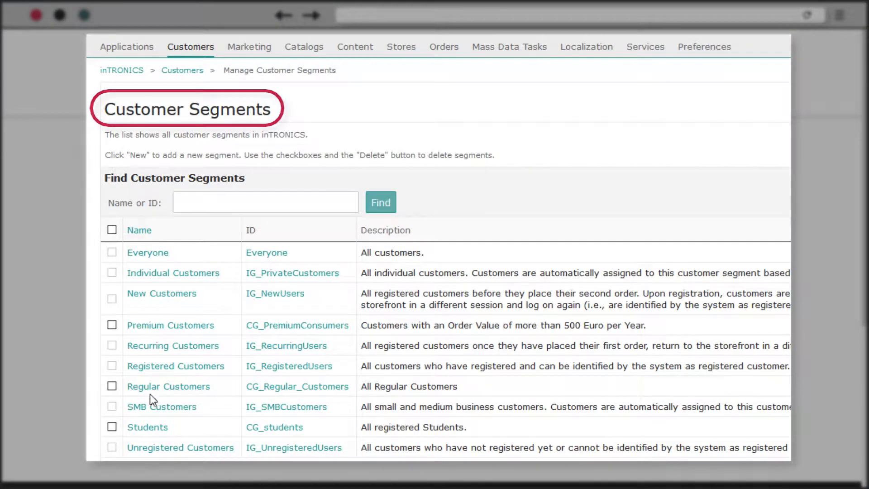
{"action": "left_click", "coordinate": [145, 427]}
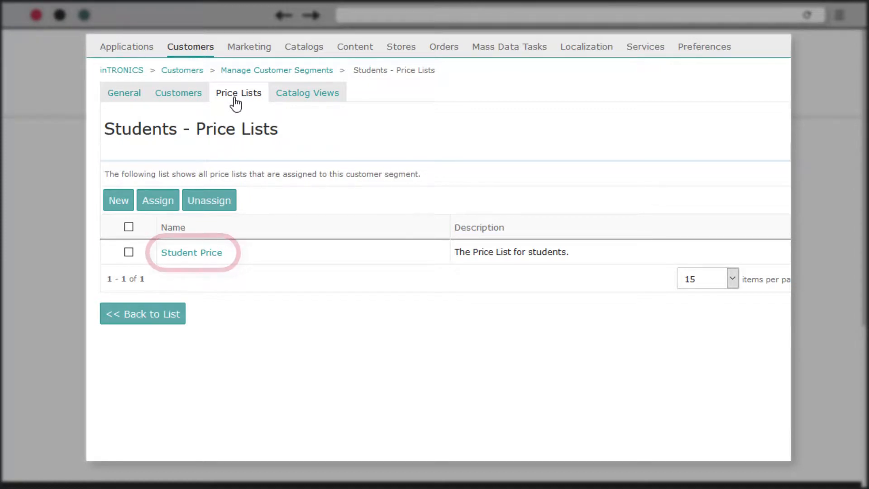
{"action": "left_click", "coordinate": [176, 95]}
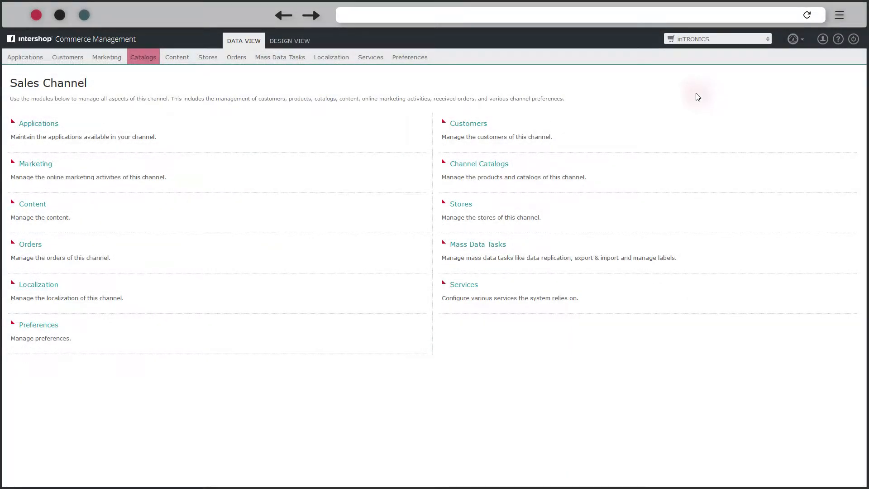
Open a blank New Catalog View form from the inTRONICS Catalog Views list.
{"action": "left_click", "coordinate": [151, 67]}
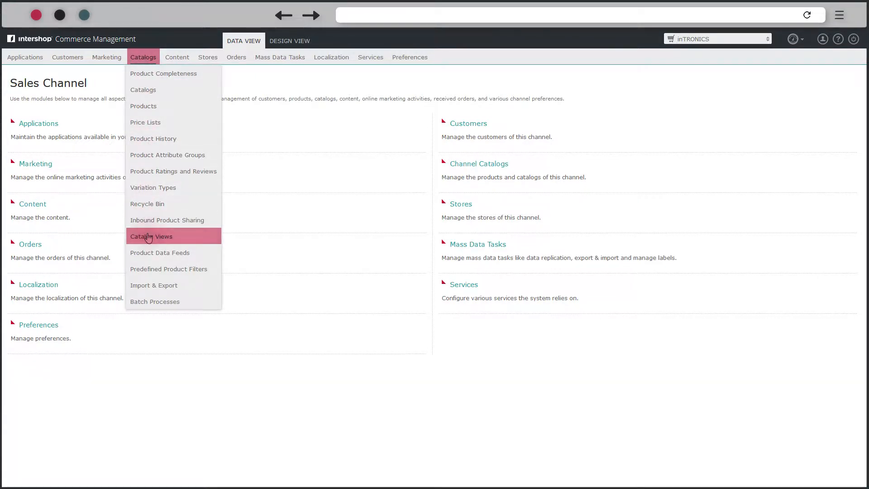
{"action": "left_click", "coordinate": [148, 236]}
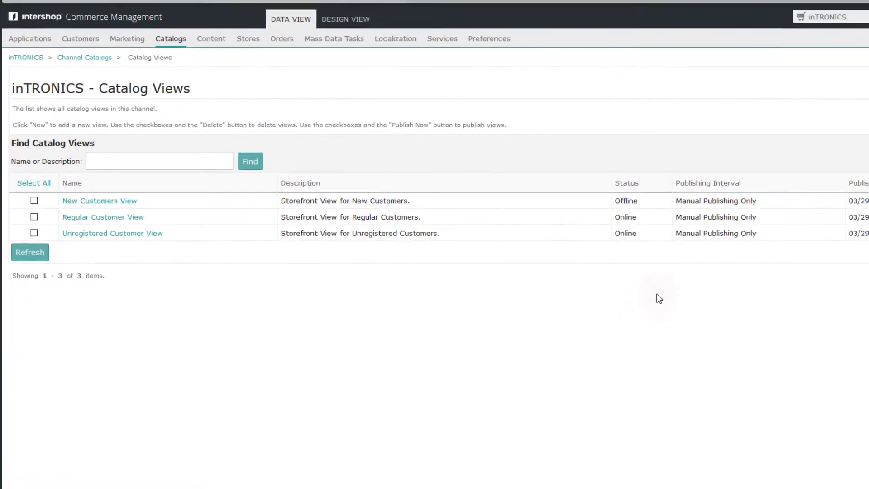
{"action": "left_click", "coordinate": [773, 236]}
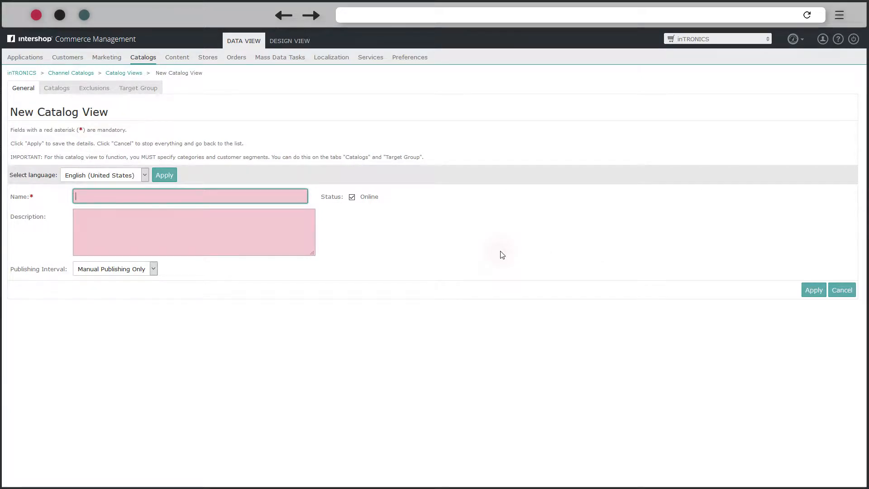
Save a catalog view named Students with description 'Catalog View for our Students.'.
{"action": "type", "text": "Students"}
{"action": "key", "text": "Tab"}
{"action": "key", "text": "Tab"}
{"action": "type", "text": "Catalog View for o"}
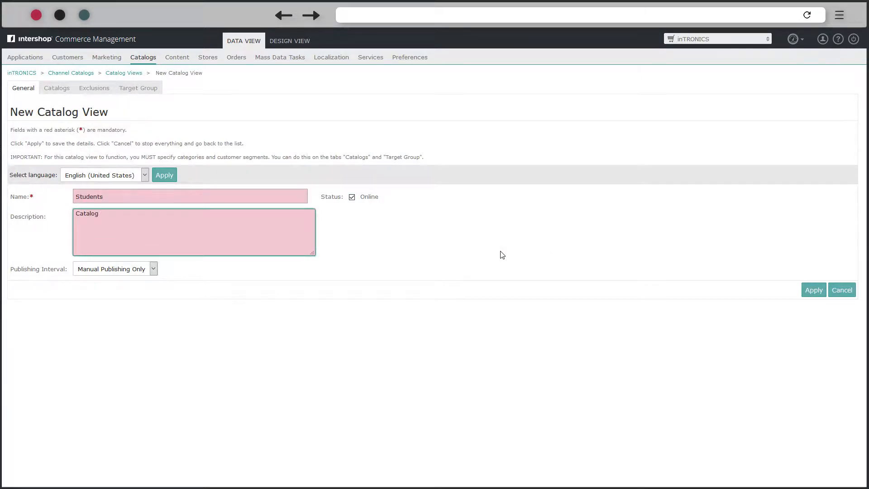
{"action": "type", "text": "ur Students."}
{"action": "left_click", "coordinate": [811, 293]}
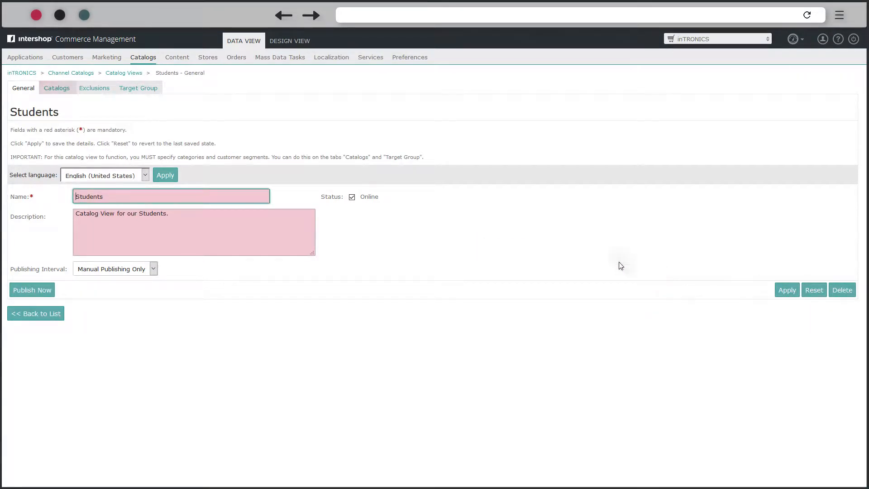
{"action": "left_click", "coordinate": [57, 92]}
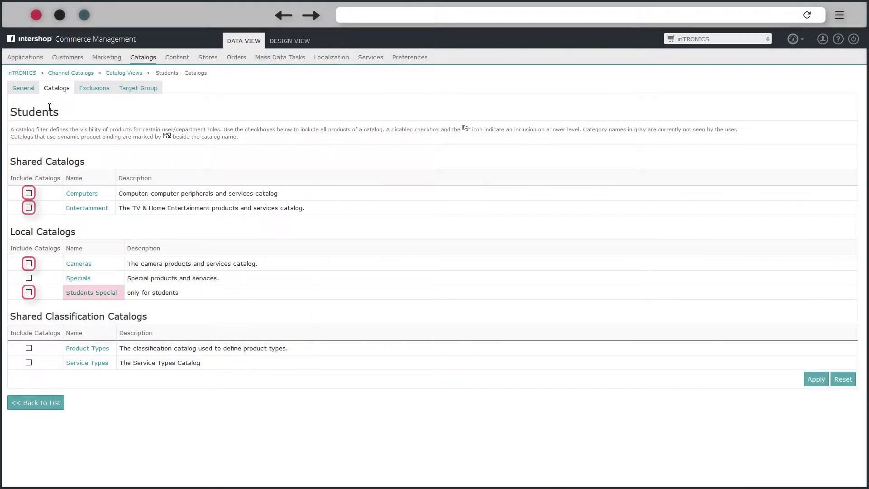
Include the Computers and Entertainment catalogs in the Students view.
{"action": "left_click", "coordinate": [29, 194]}
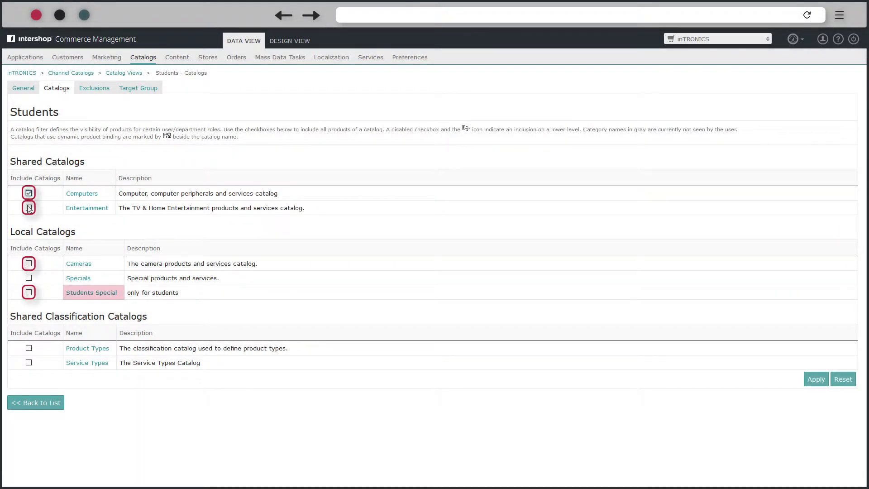
{"action": "left_click", "coordinate": [28, 208]}
{"action": "left_click", "coordinate": [817, 381]}
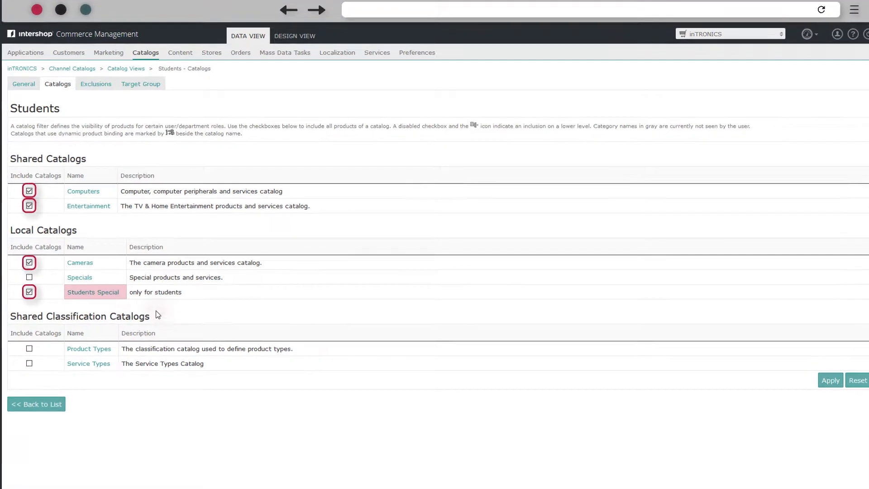
Include only the Gift Cards & Certificates and Top Sellers categories from Specials.
{"action": "left_click", "coordinate": [81, 279]}
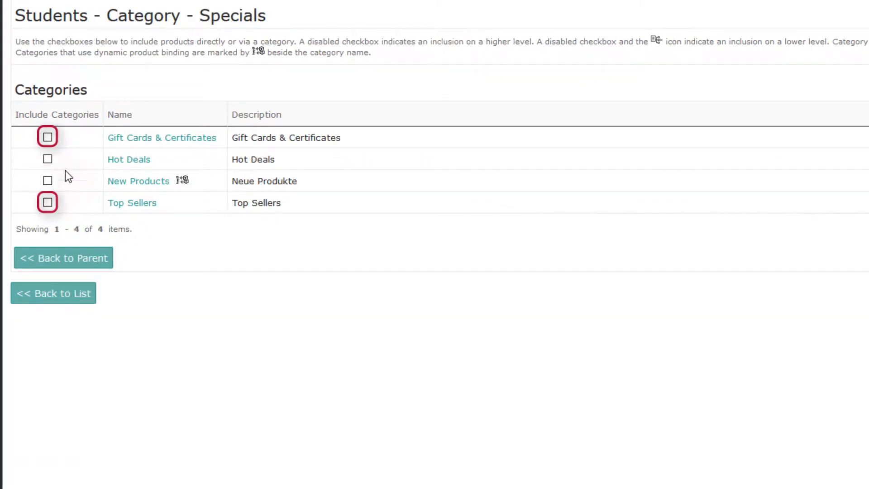
{"action": "left_click", "coordinate": [48, 136]}
{"action": "left_click", "coordinate": [41, 216]}
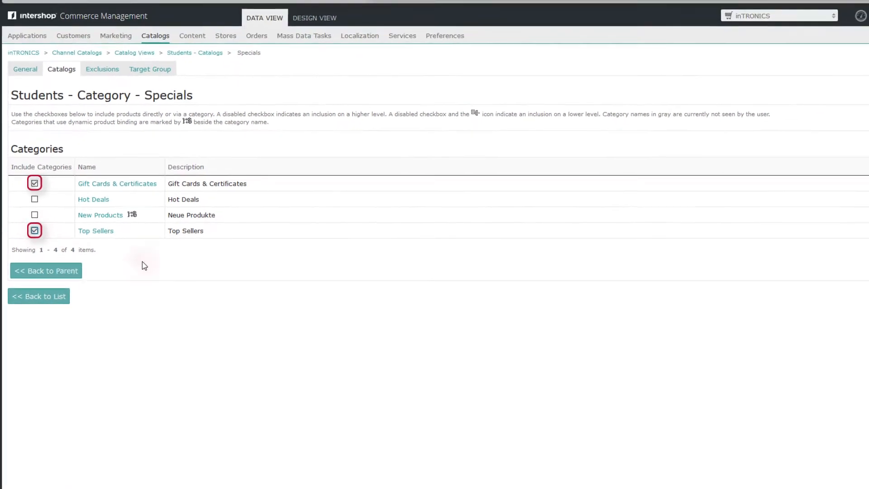
{"action": "left_click", "coordinate": [815, 275]}
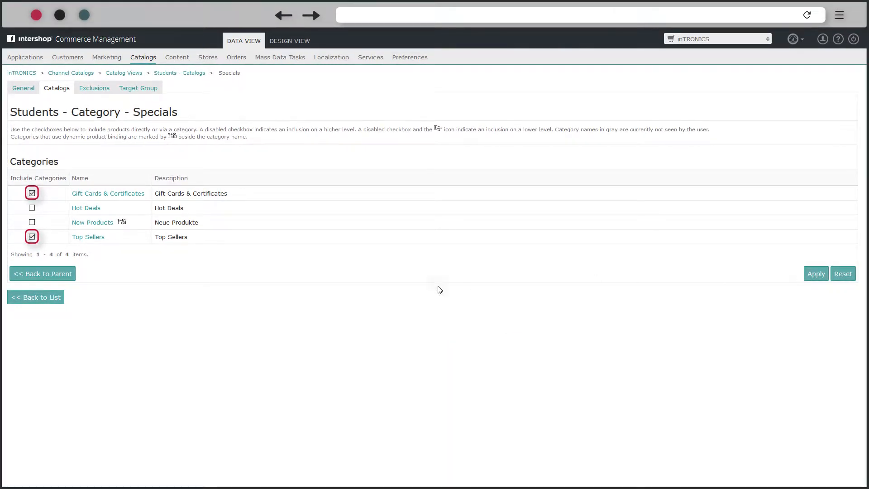
{"action": "left_click", "coordinate": [57, 276]}
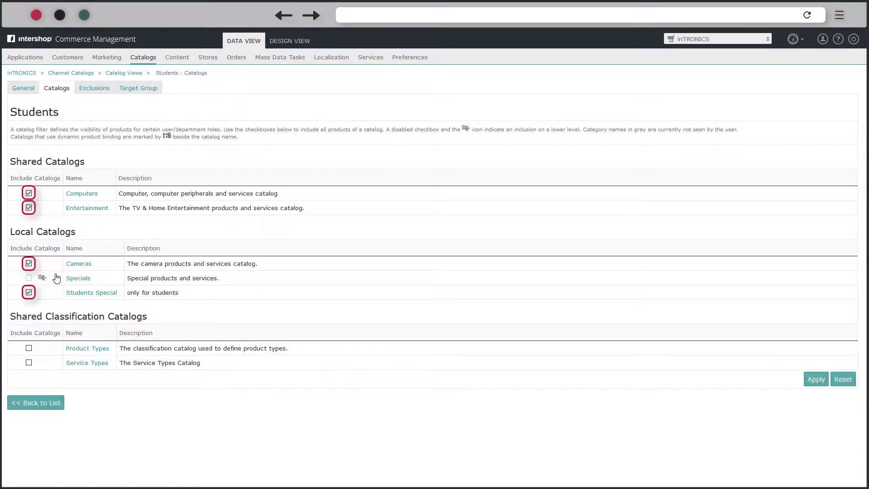
Include the Product Types and Service Types classification catalogs.
{"action": "left_click", "coordinate": [28, 348]}
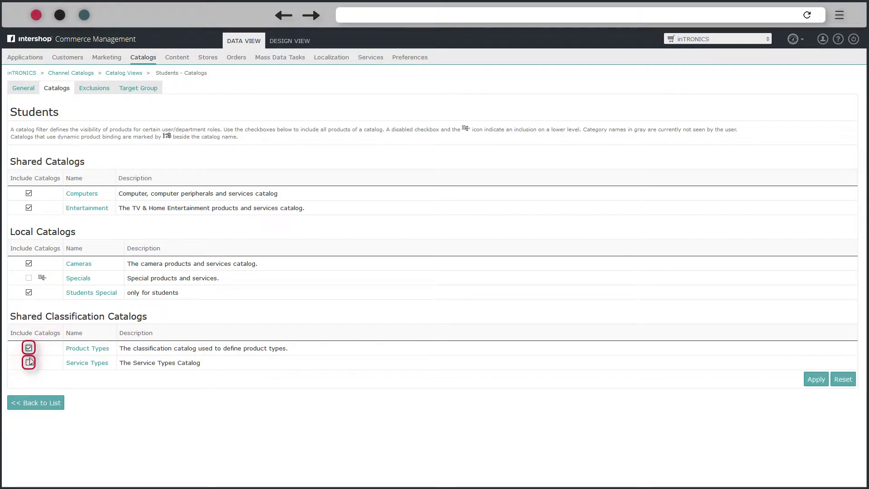
{"action": "left_click", "coordinate": [29, 362]}
{"action": "left_click", "coordinate": [815, 379]}
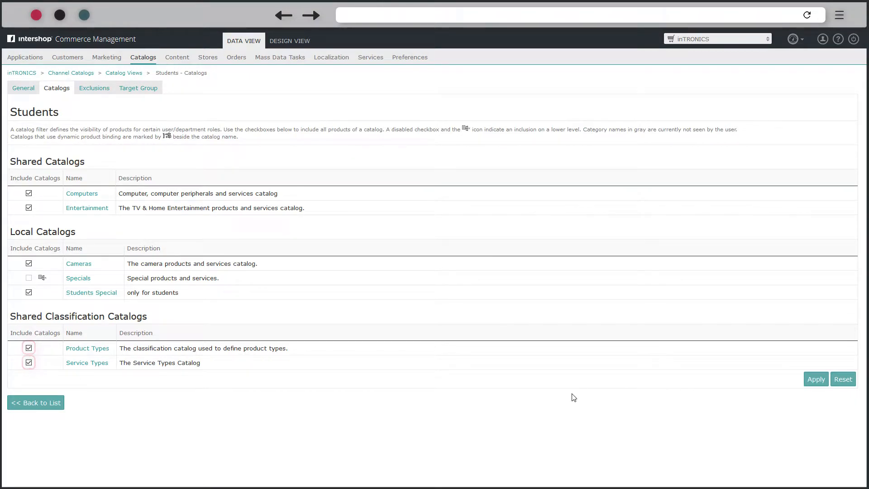
{"action": "left_click", "coordinate": [95, 87]}
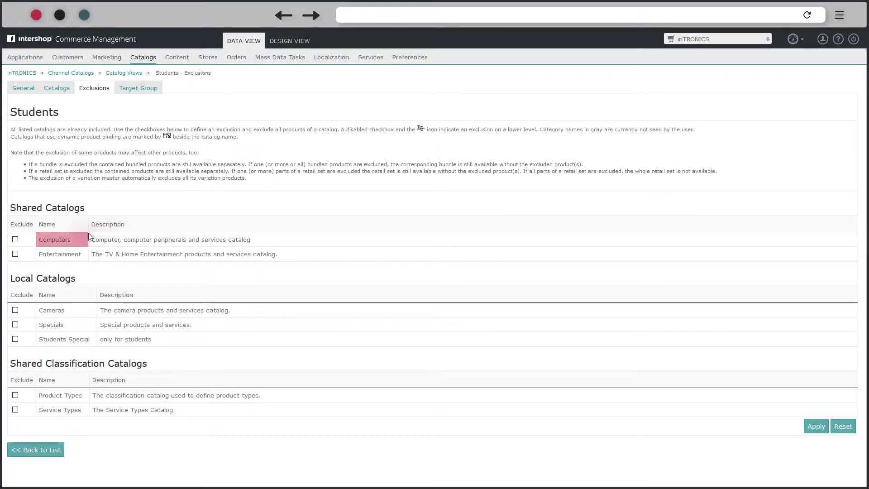
Exclude the Tablets category of Computers from the Students view.
{"action": "left_click", "coordinate": [53, 241]}
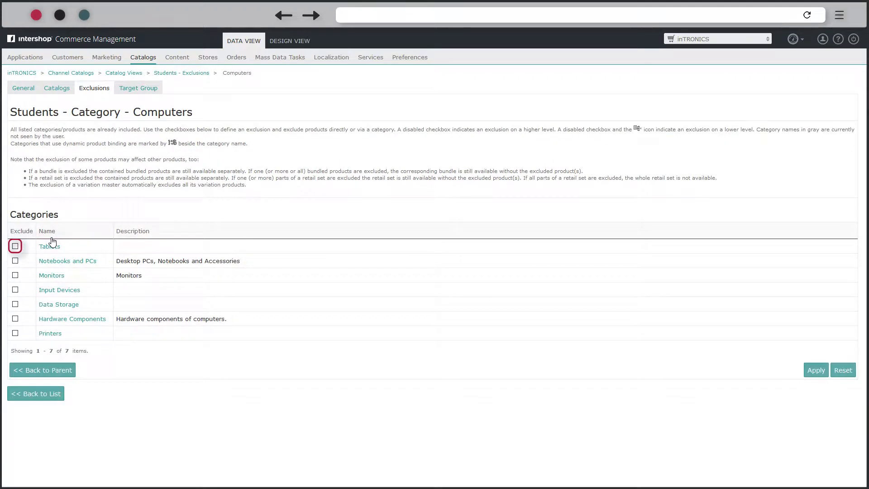
{"action": "left_click", "coordinate": [15, 246]}
{"action": "left_click", "coordinate": [61, 371]}
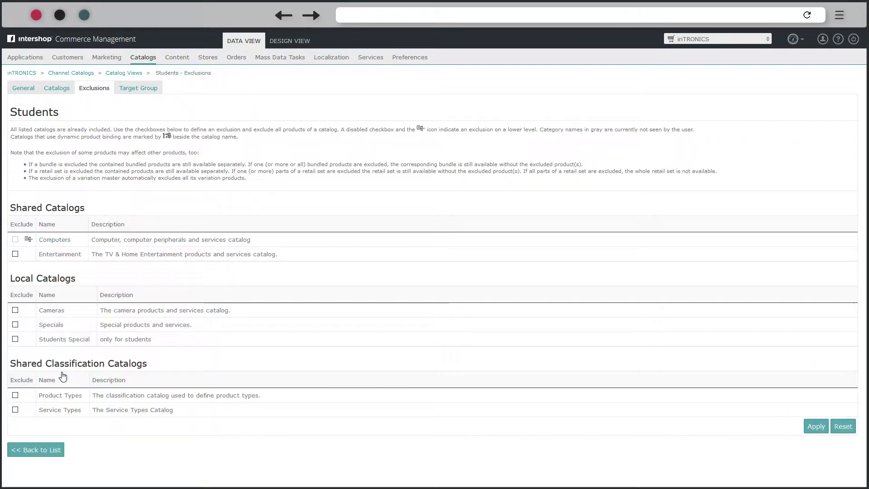
Exclude Gift Card $25 and Gift Card $50 under Specials' Gift Cards & Certificates.
{"action": "left_click", "coordinate": [51, 325]}
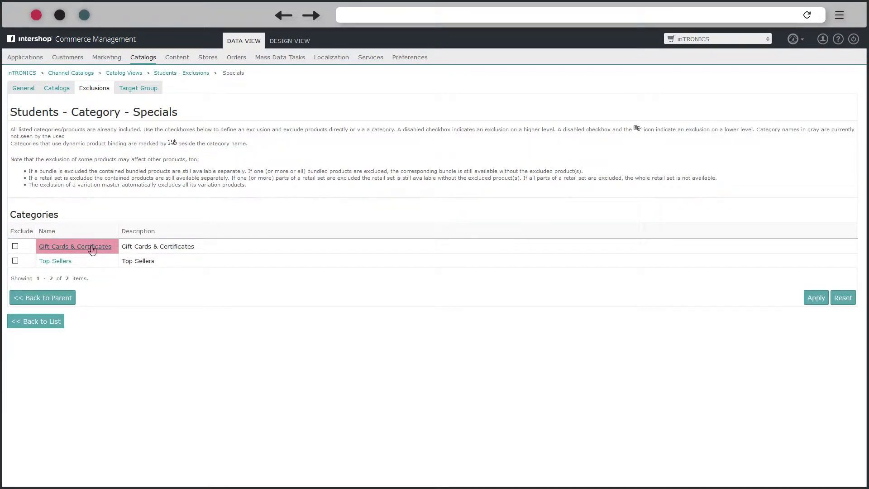
{"action": "left_click", "coordinate": [92, 247]}
{"action": "left_click", "coordinate": [22, 313]}
{"action": "left_click", "coordinate": [22, 300]}
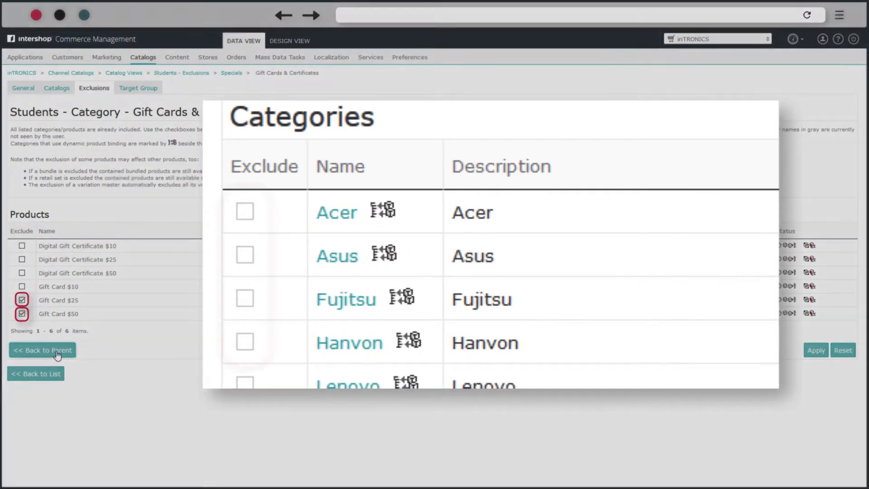
{"action": "left_click", "coordinate": [57, 352]}
{"action": "left_click", "coordinate": [59, 297]}
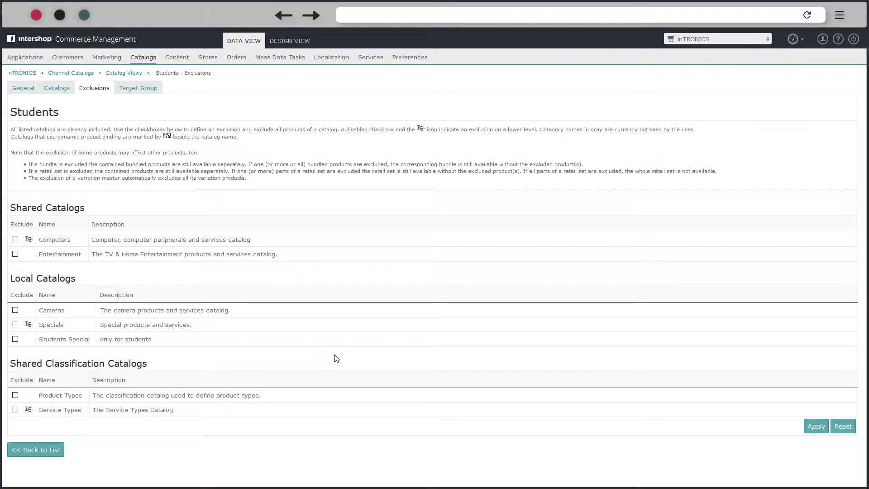
{"action": "left_click", "coordinate": [143, 90]}
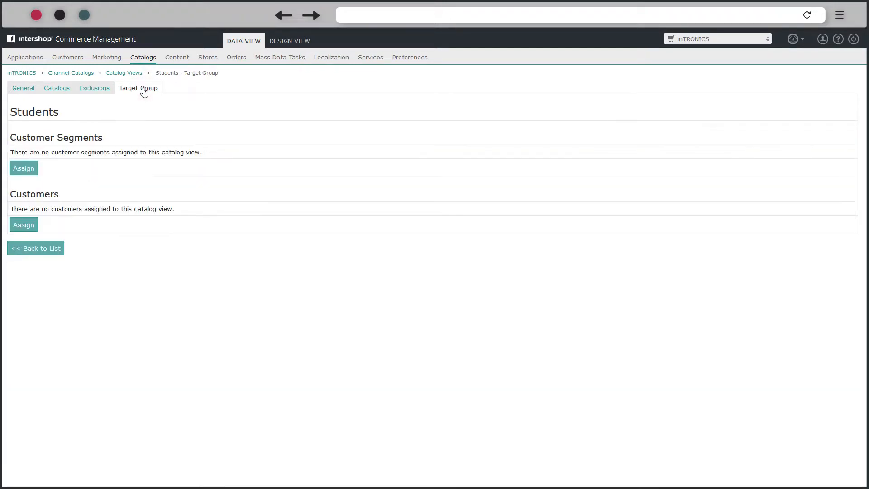
Assign the Students customer segment as the Students view's target group.
{"action": "left_click", "coordinate": [29, 168]}
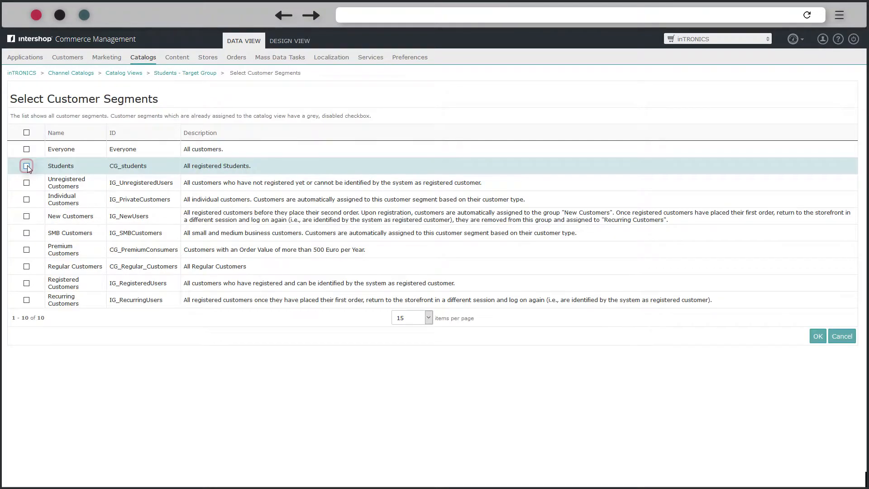
{"action": "left_click", "coordinate": [27, 166]}
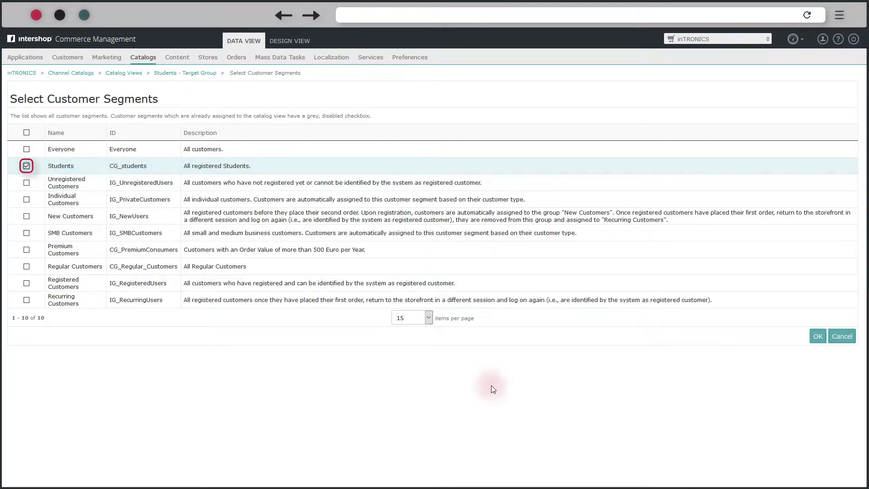
{"action": "left_click", "coordinate": [817, 336]}
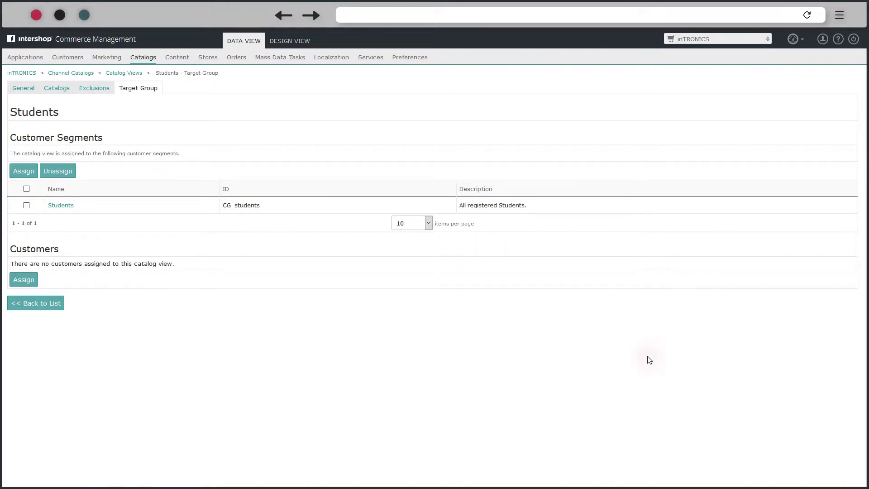
{"action": "left_click", "coordinate": [19, 92]}
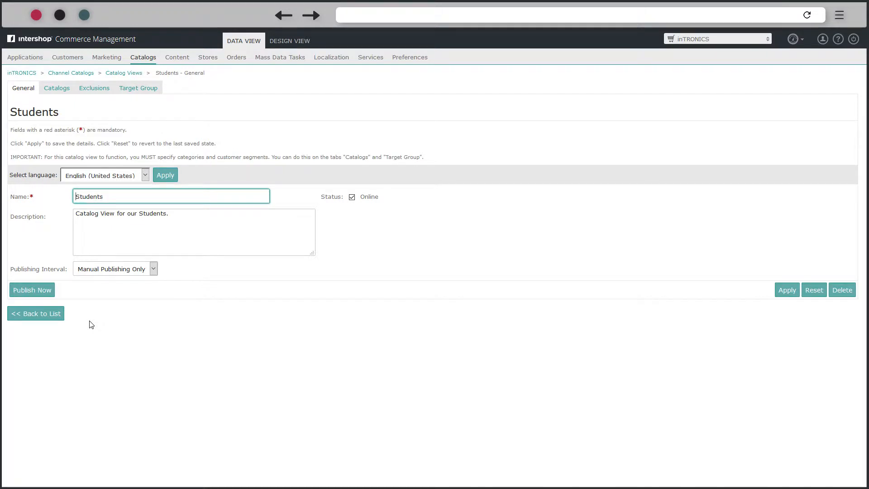
Publish the Students catalog view and return to the catalog view list.
{"action": "left_click", "coordinate": [47, 294]}
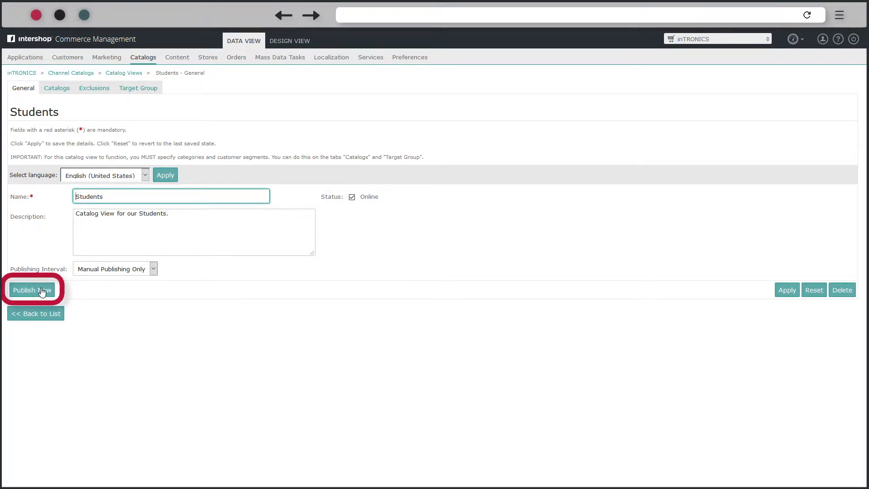
{"action": "left_click", "coordinate": [58, 317]}
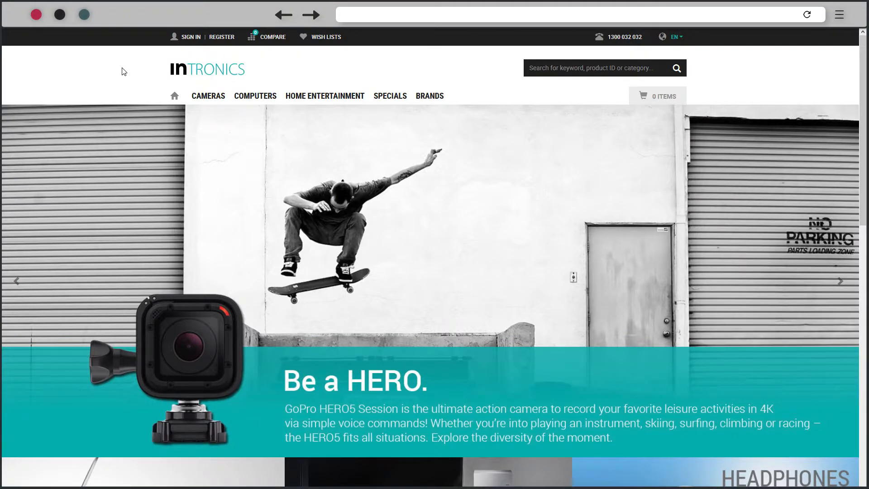
Sign in as a non-student customer and open Specials' Gift Cards & Certificates, showing six items.
{"action": "left_click", "coordinate": [187, 37]}
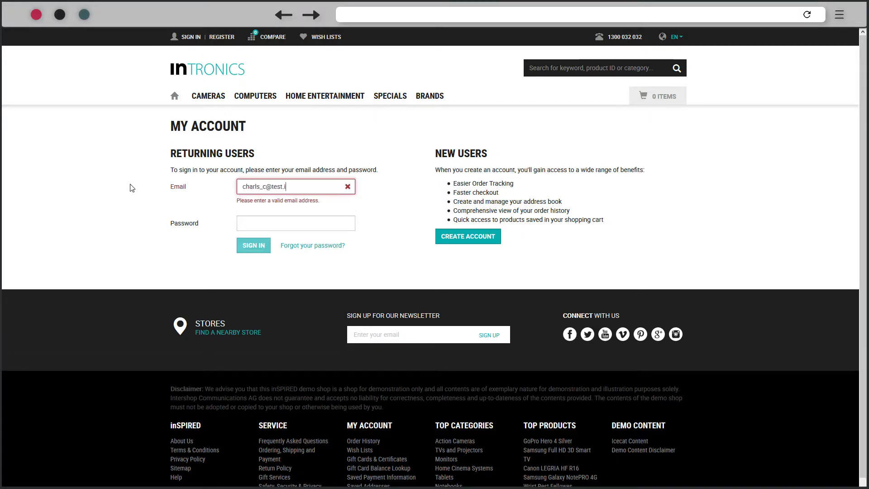
{"action": "key", "text": "Tab"}
{"action": "type", "text": "InterShop00"}
{"action": "left_click", "coordinate": [254, 230]}
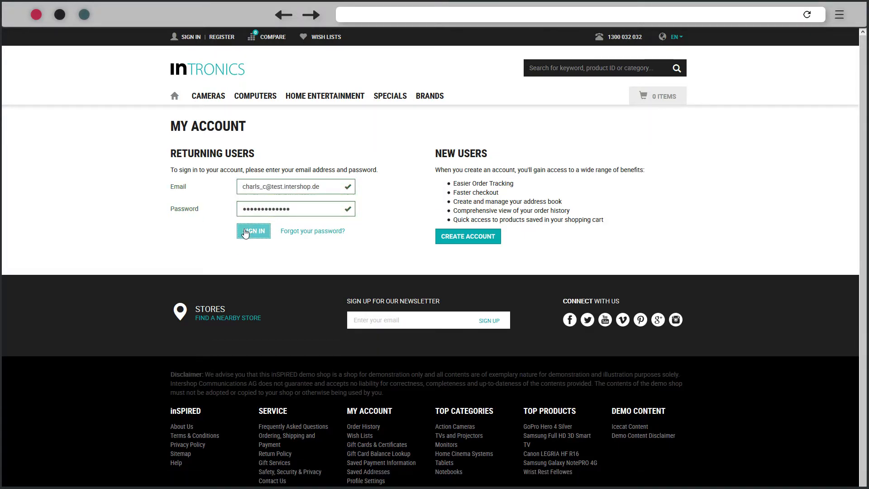
{"action": "mouse_move", "coordinate": [383, 98]}
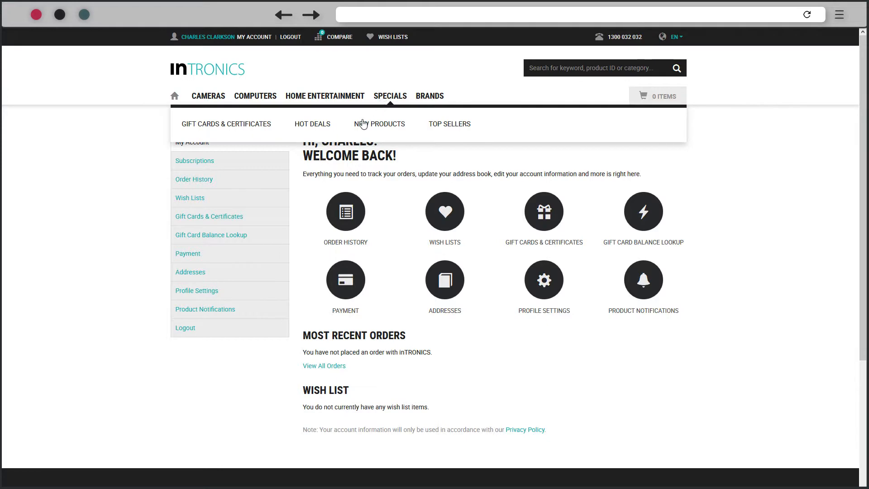
{"action": "left_click", "coordinate": [259, 124]}
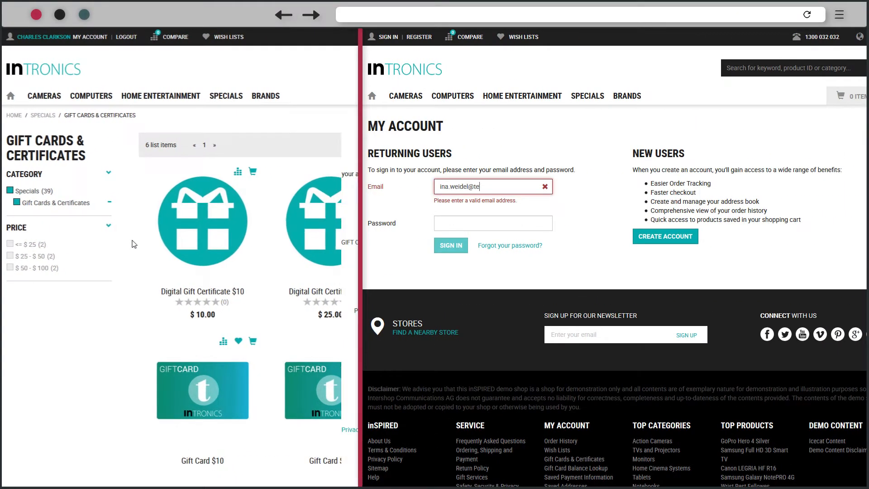
Sign in as the student customer and open Gift Cards & Certificates, now lacking Gift Card $25 and $50.
{"action": "type", "text": "st.intershop.de"}
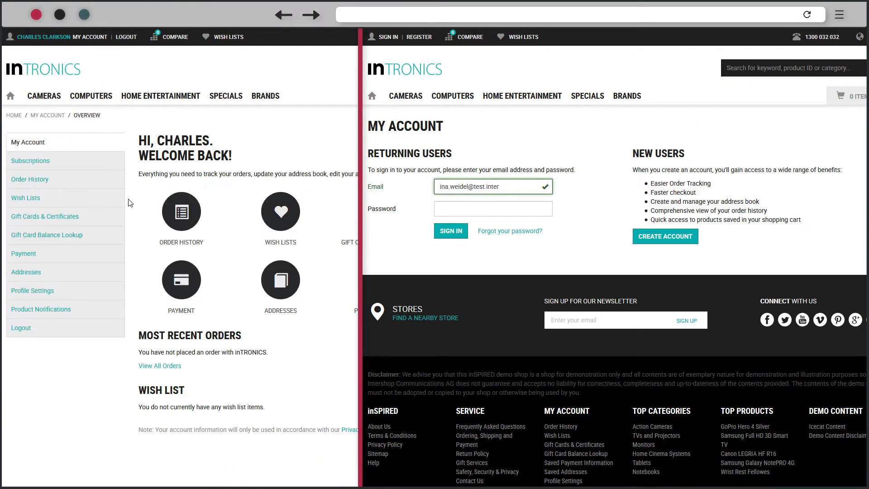
{"action": "key", "text": "Tab"}
{"action": "type", "text": "•••••••••••••"}
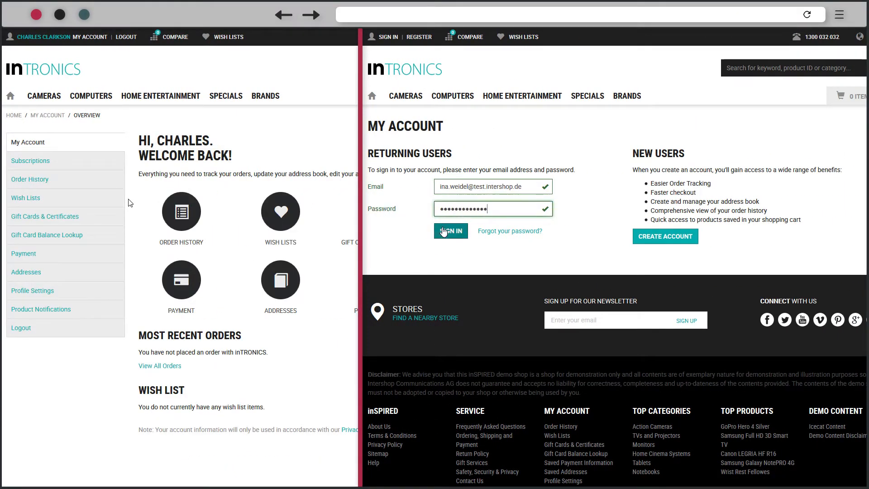
{"action": "left_click", "coordinate": [443, 231]}
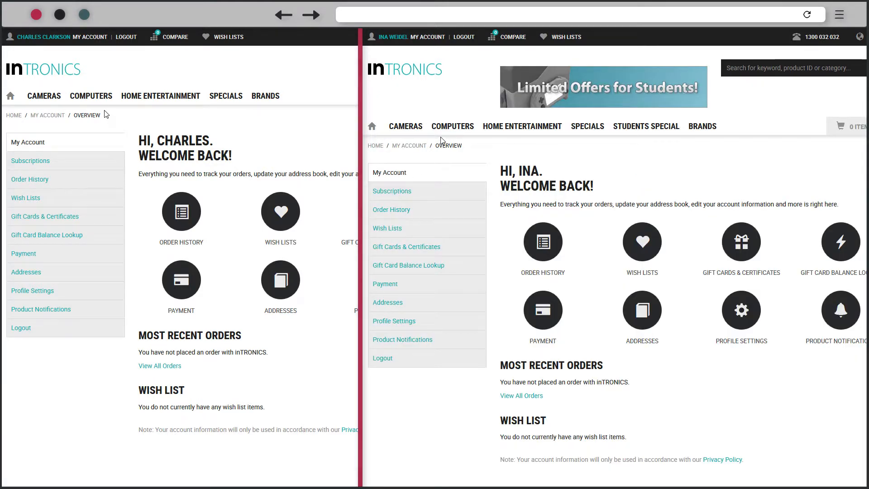
{"action": "mouse_move", "coordinate": [446, 132]}
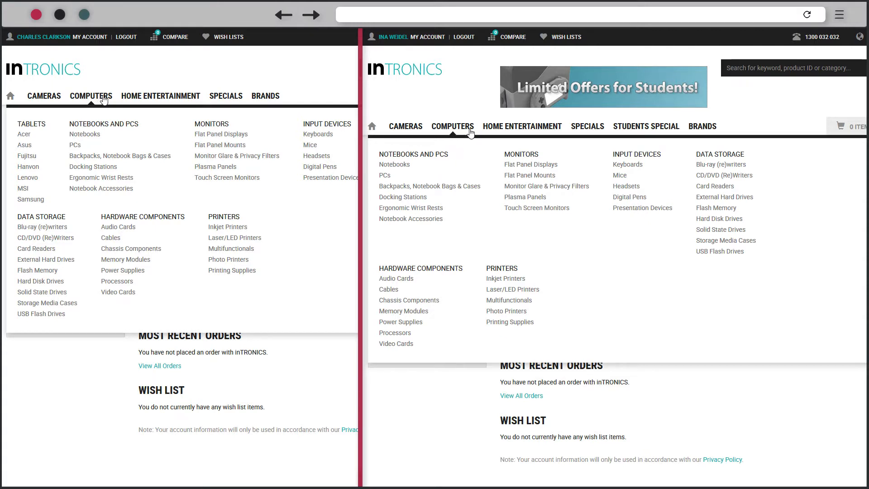
{"action": "mouse_move", "coordinate": [577, 130]}
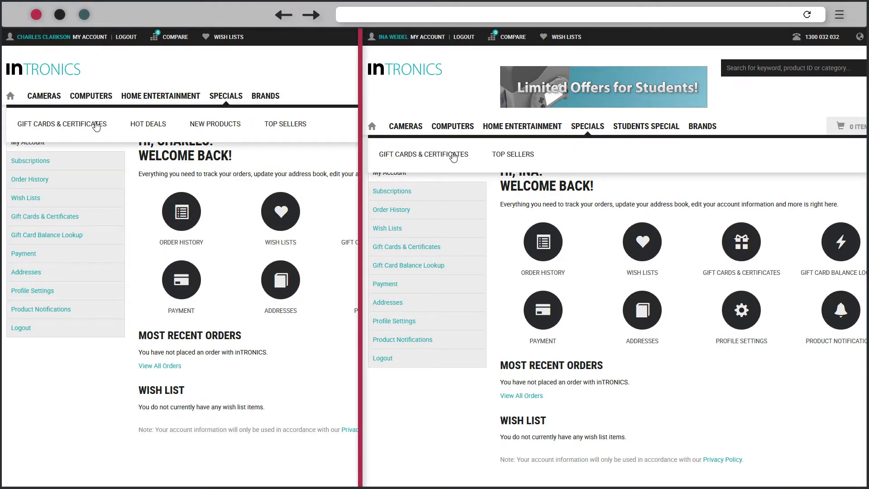
{"action": "left_click", "coordinate": [451, 154]}
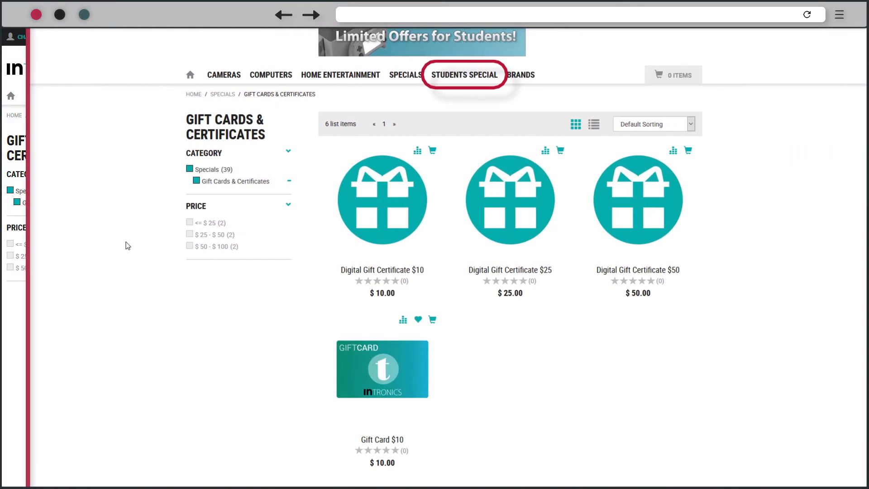
Open Students Special and quick-view the Aktui Game Console, then close the preview.
{"action": "left_click", "coordinate": [442, 78]}
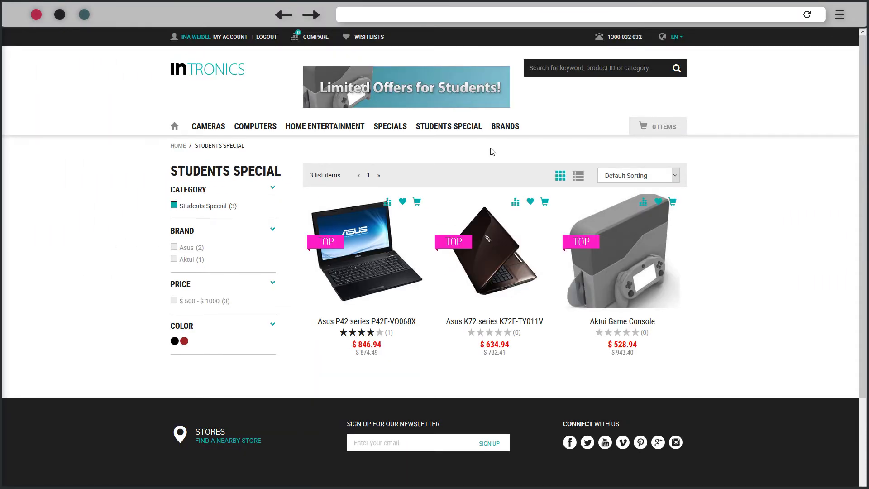
{"action": "left_click", "coordinate": [619, 251]}
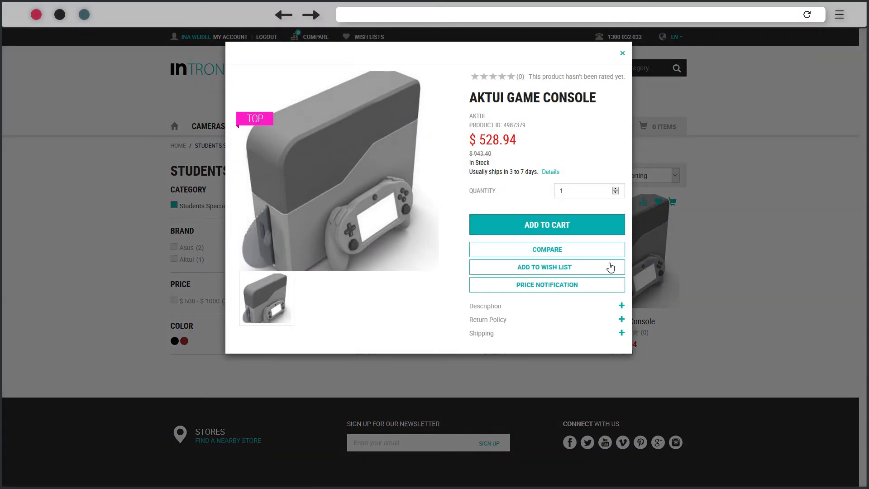
{"action": "left_click", "coordinate": [623, 55]}
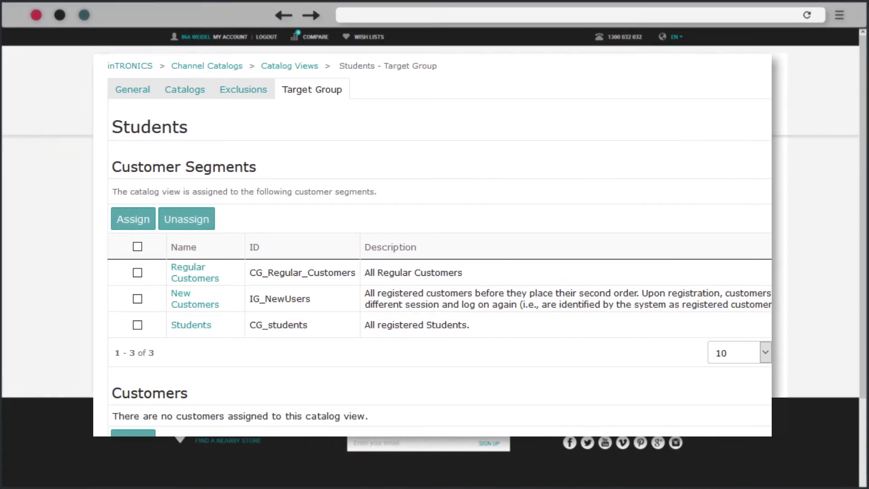